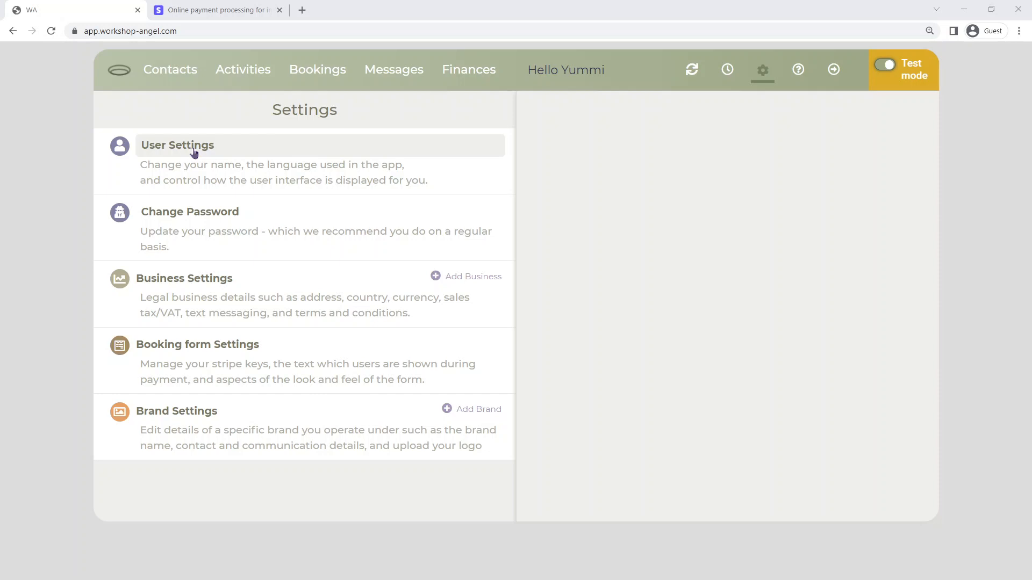
# Review the User Settings, Change Password and Business Settings pages, scrolling through the business details.
pyautogui.click(194, 153)
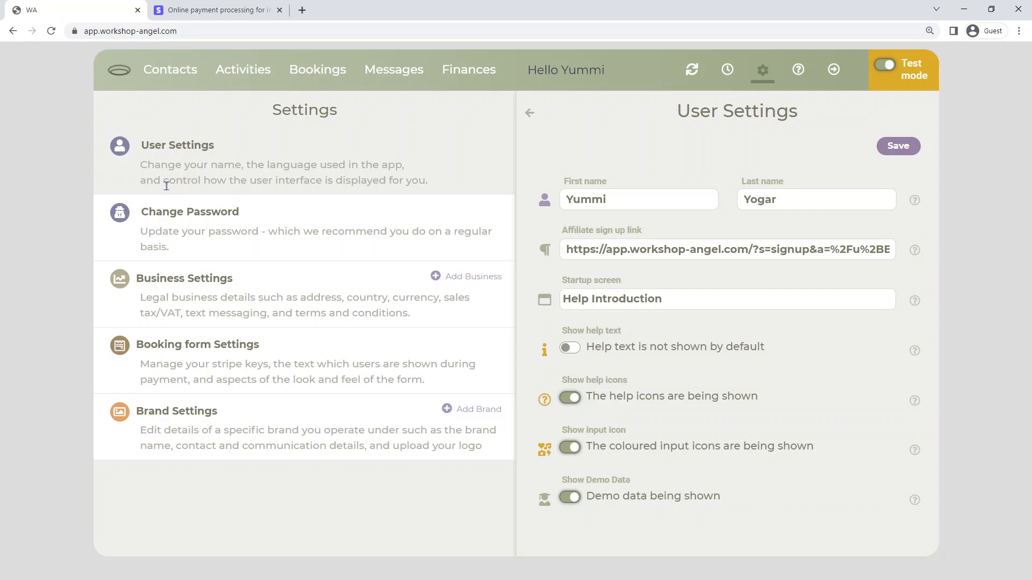
pyautogui.click(172, 222)
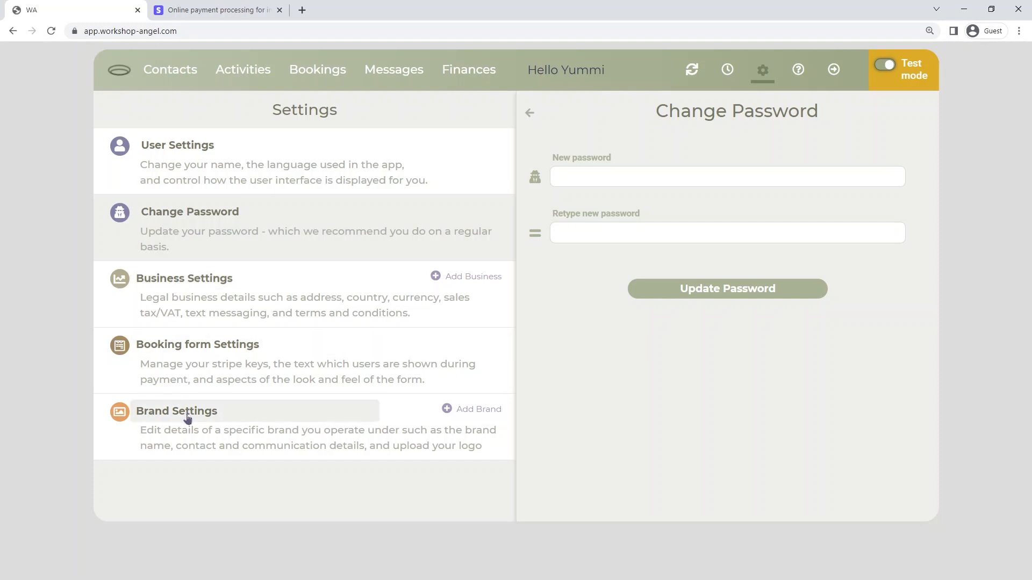
pyautogui.click(192, 286)
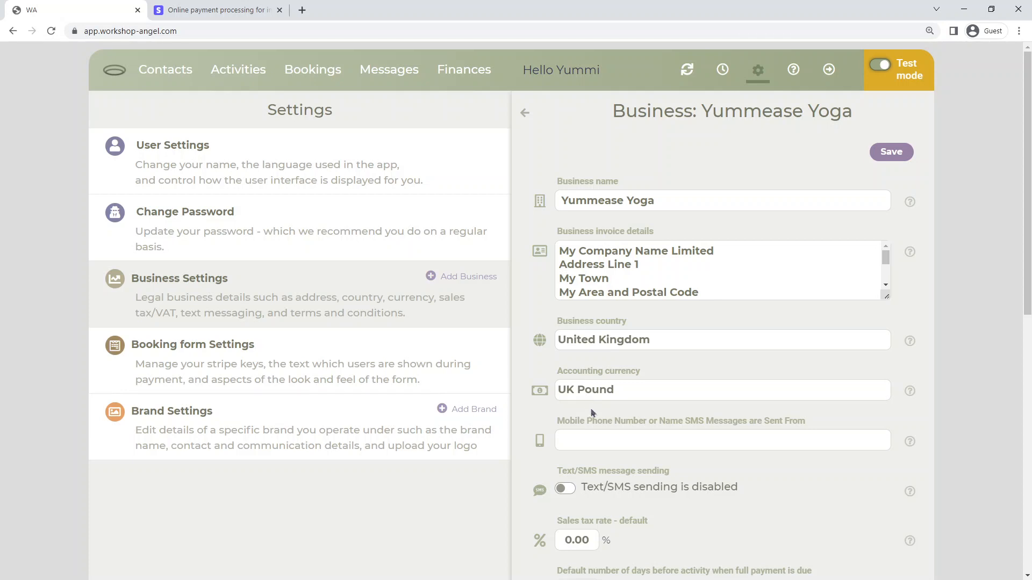
pyautogui.scroll(-2, 593, 417)
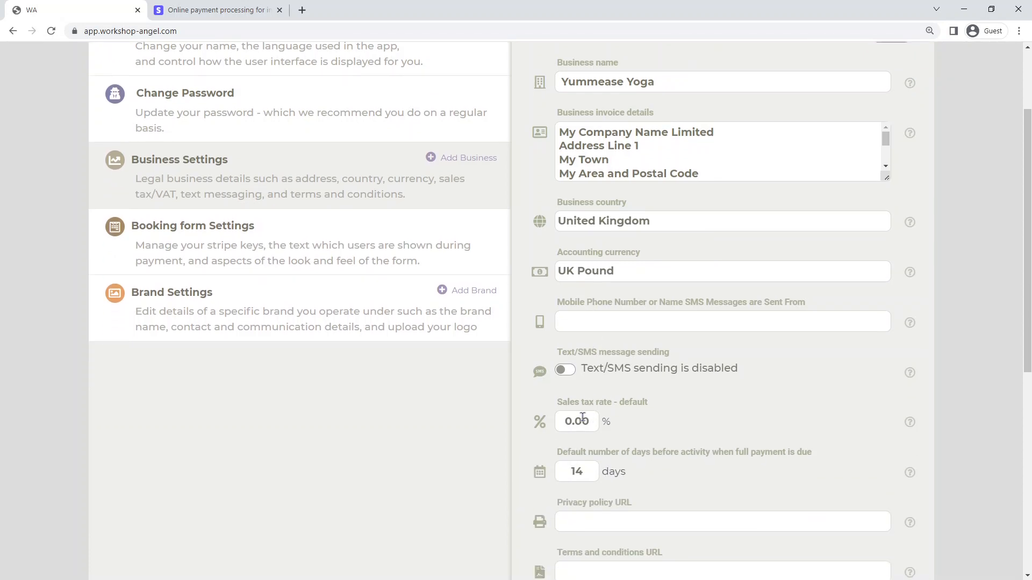
pyautogui.scroll(-1, 594, 418)
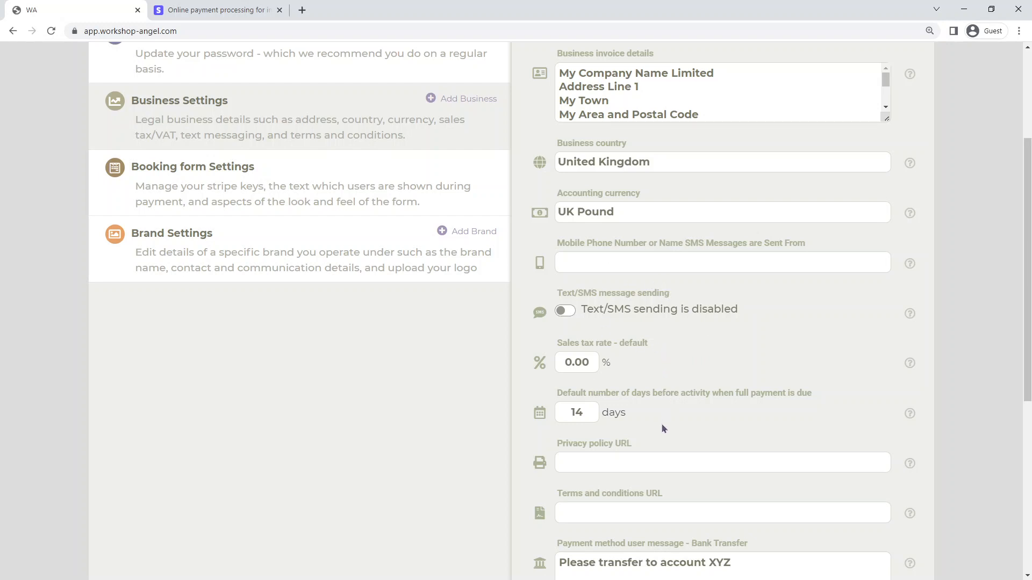
pyautogui.scroll(-3, 664, 427)
pyautogui.scroll(-2, 661, 428)
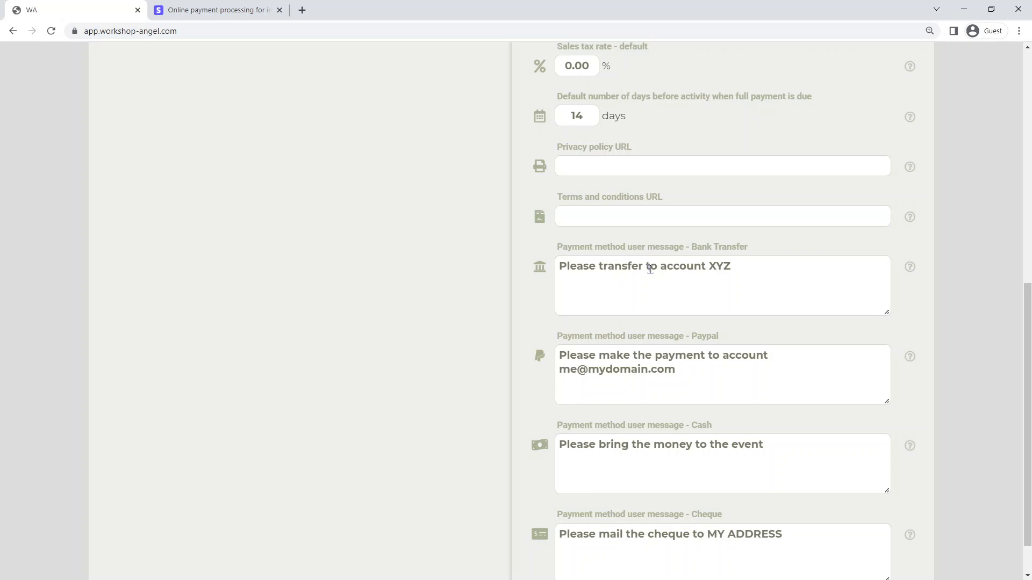
pyautogui.scroll(9, 649, 269)
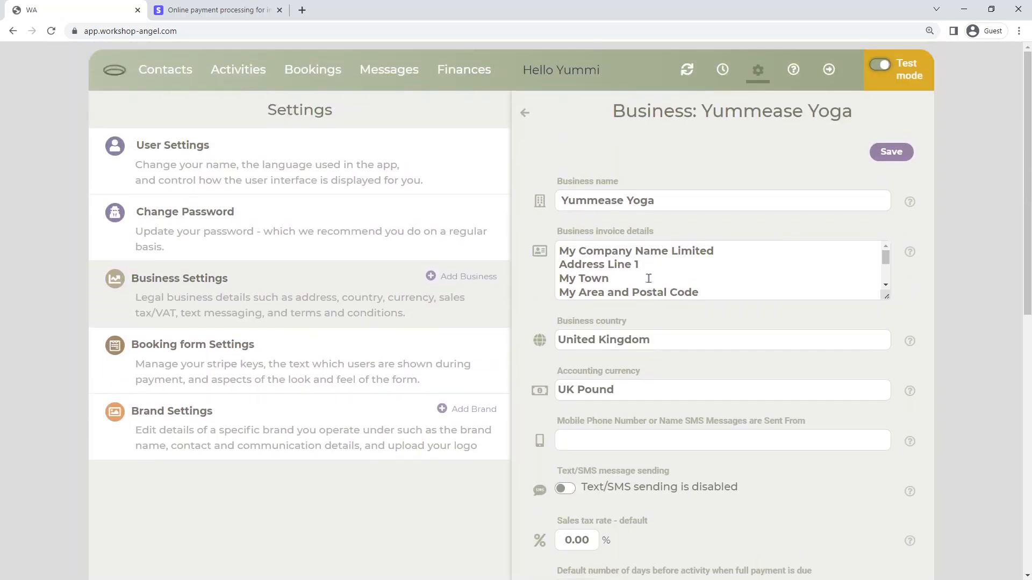
# Review the Brand Settings page and its fields, comparing it with Business Settings.
pyautogui.click(179, 420)
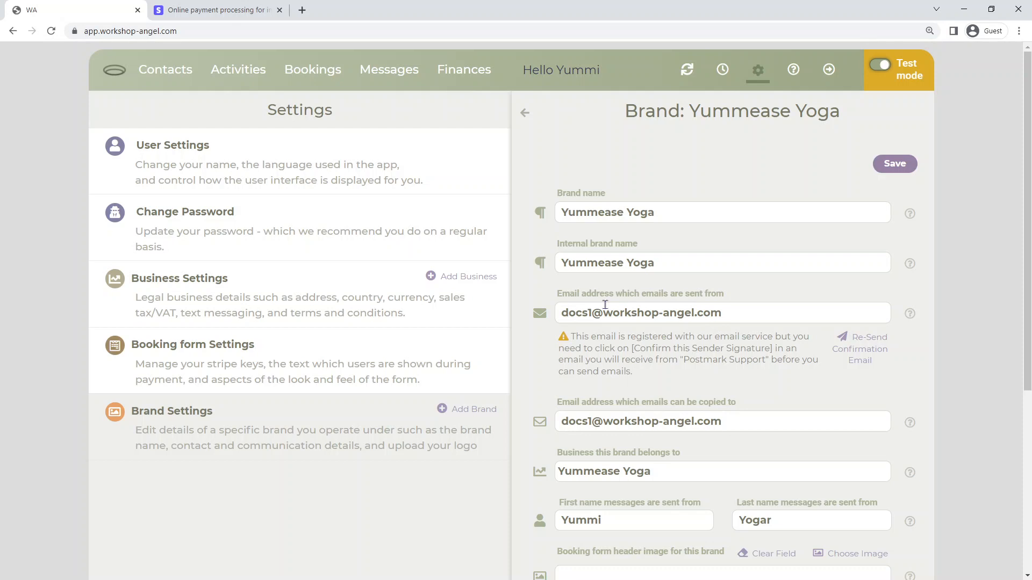
pyautogui.scroll(-3, 605, 305)
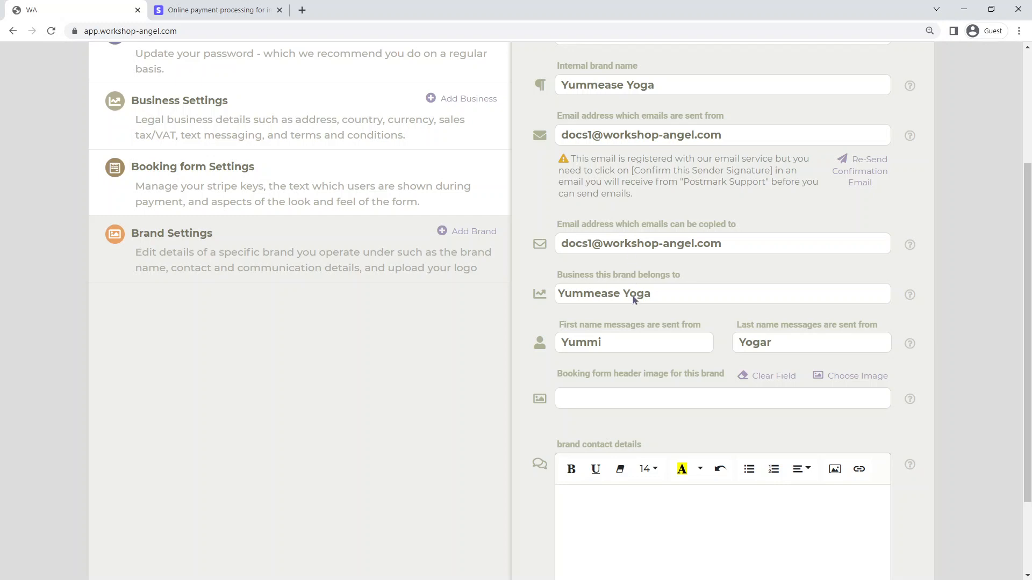
pyautogui.scroll(-2, 633, 301)
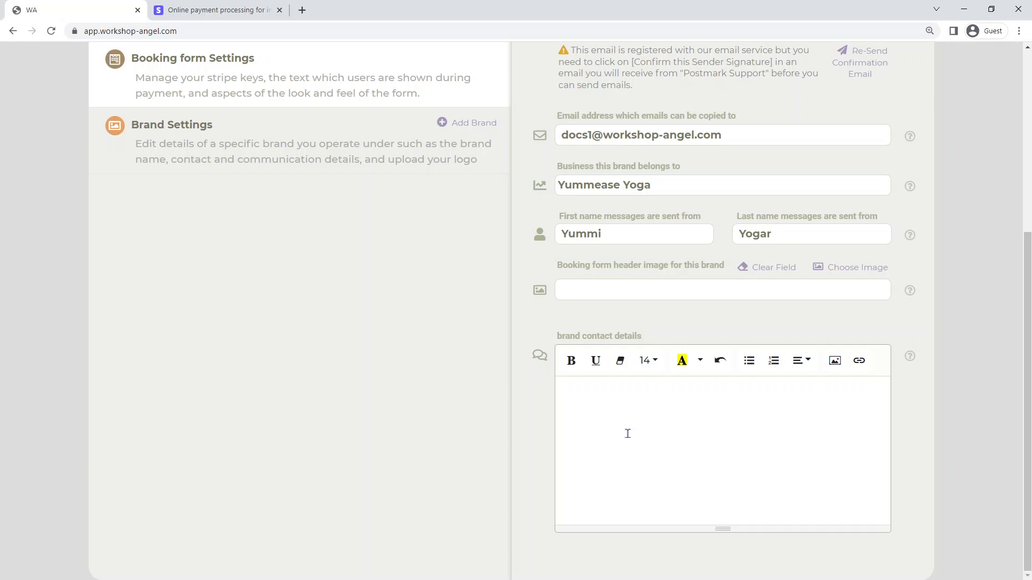
pyautogui.scroll(5, 634, 451)
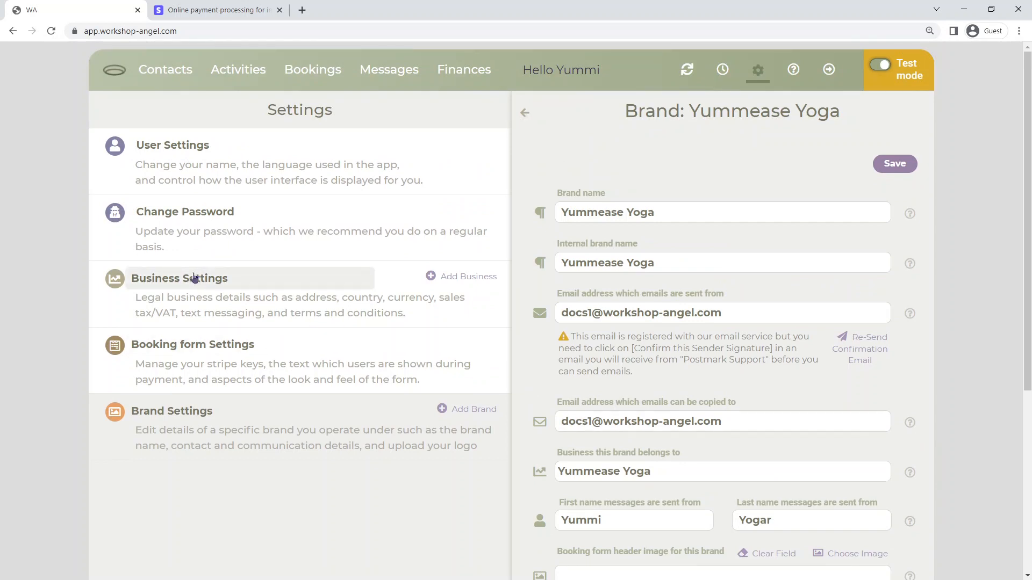
pyautogui.click(194, 278)
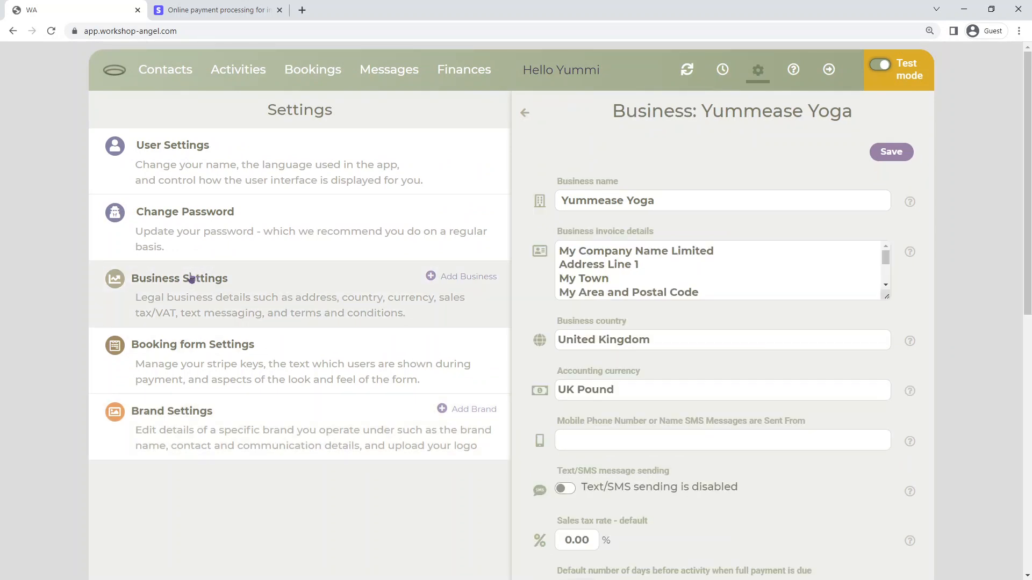
pyautogui.click(193, 413)
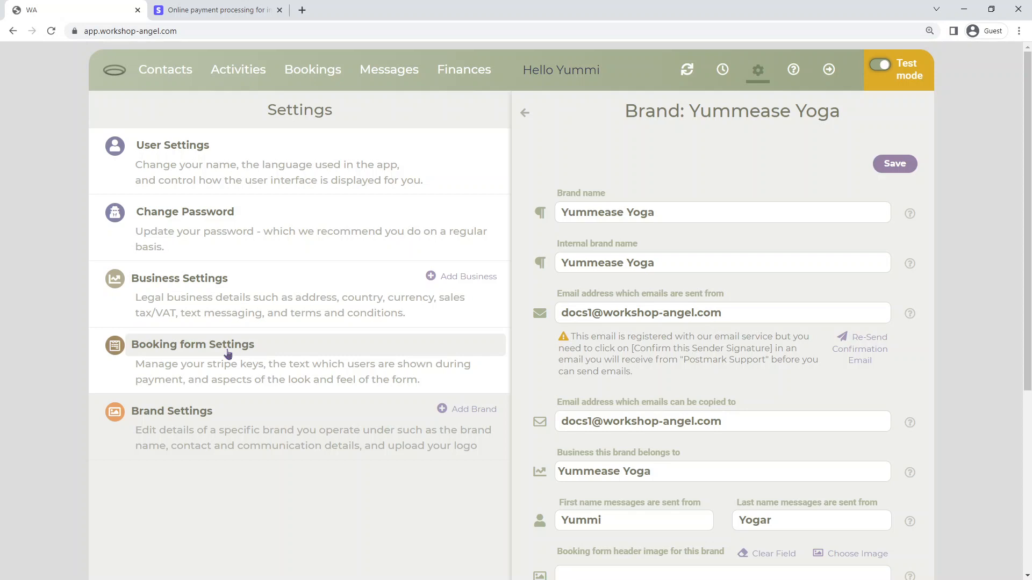
# Open Booking form Settings, glance at the Stripe site, and read the help for the Stripe Publishable Key (TEST Mode).
pyautogui.click(228, 353)
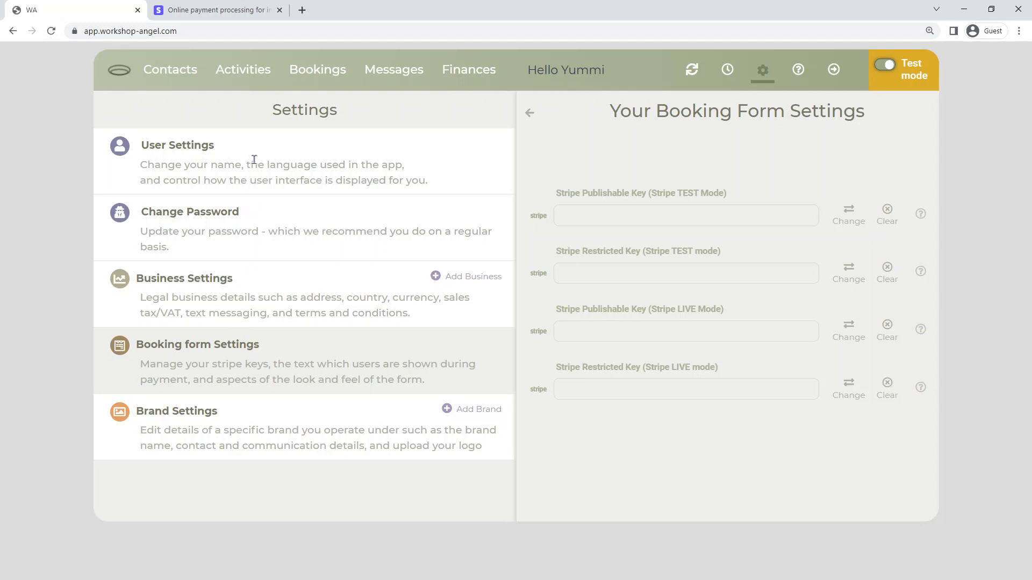
pyautogui.click(219, 16)
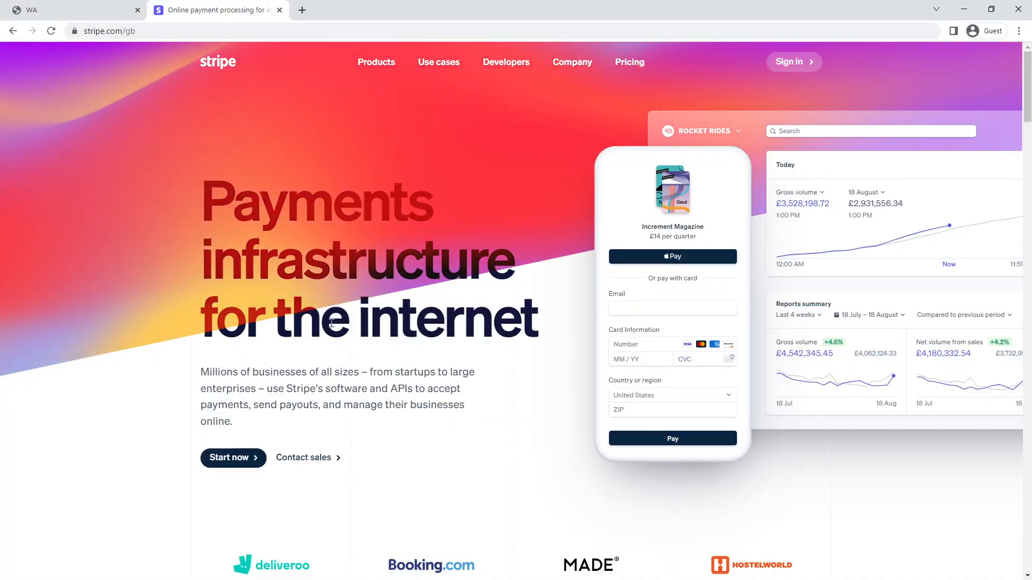
pyautogui.moveTo(572, 62)
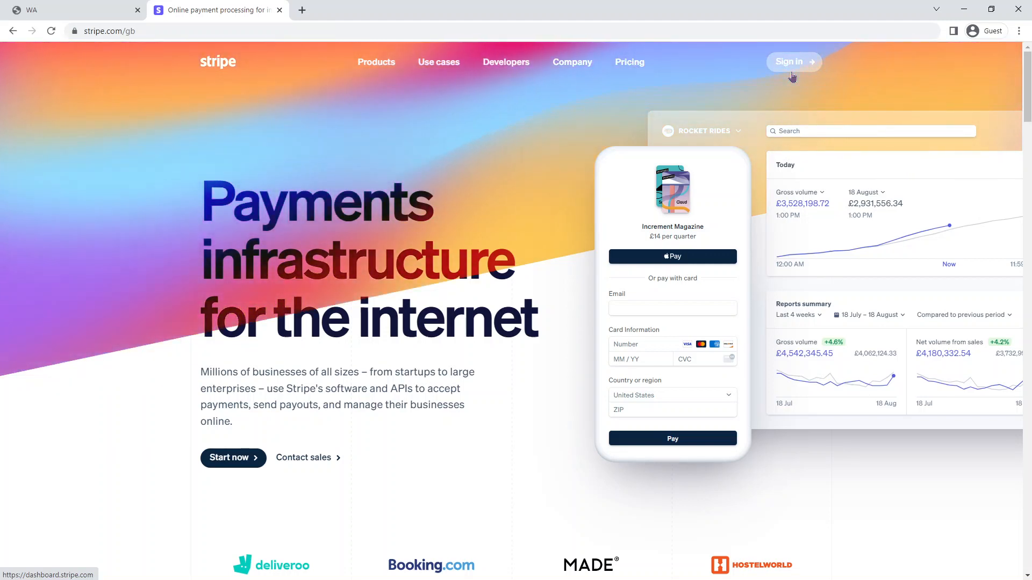
pyautogui.click(86, 9)
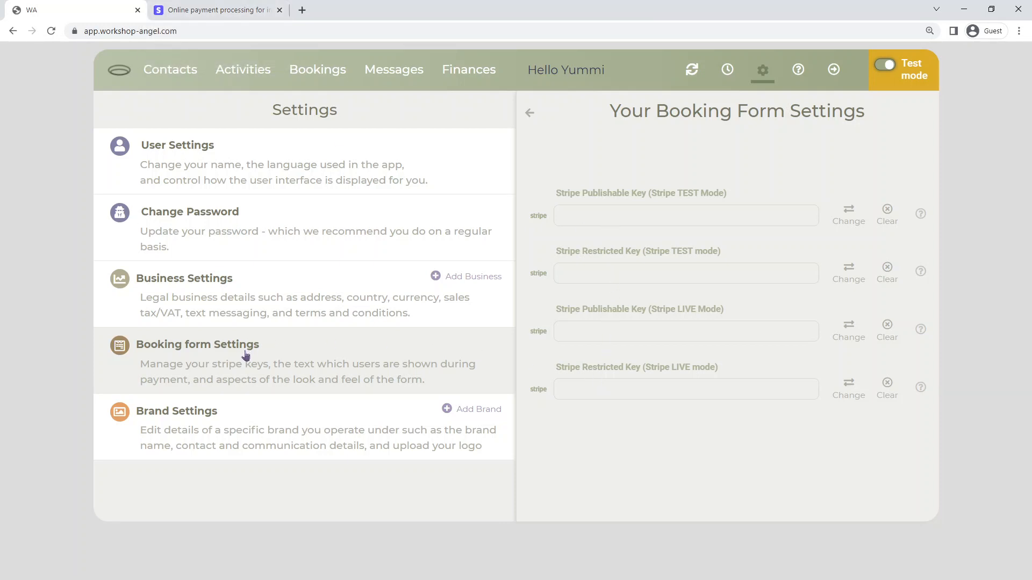
pyautogui.click(921, 218)
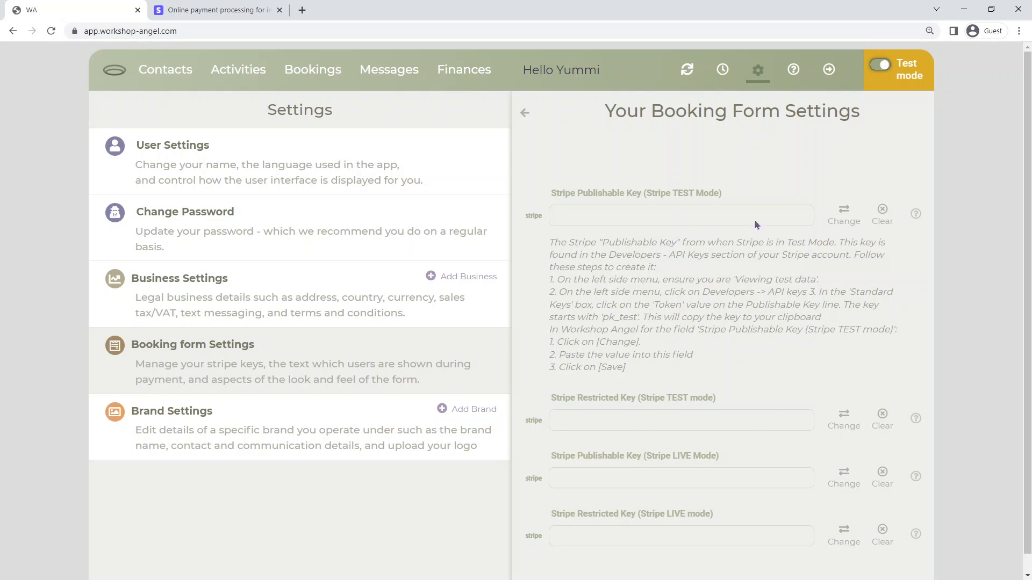
pyautogui.click(914, 216)
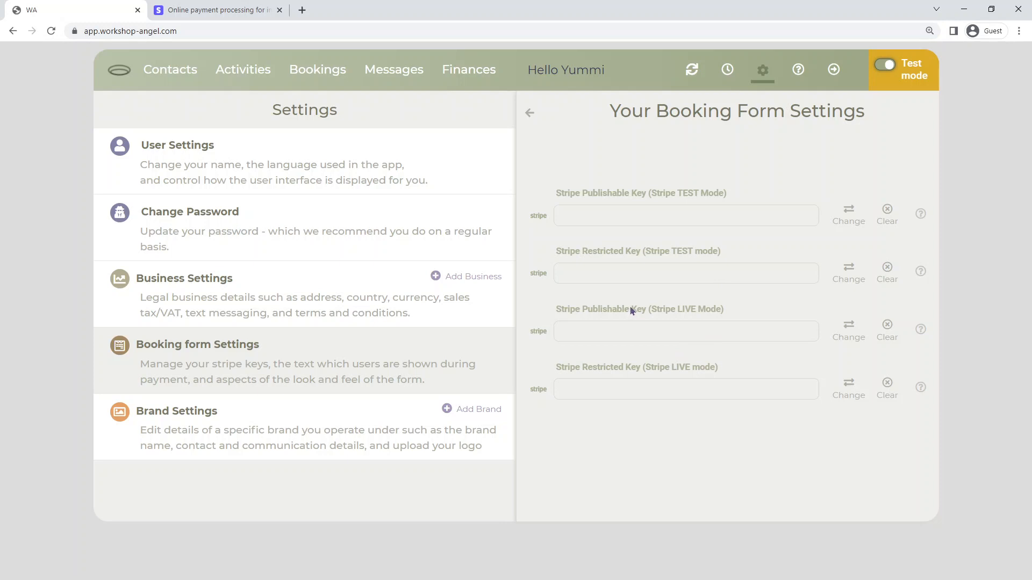
# Open the live booking form links under Activities and copy the Yoga for Beginners - Jul 2022 link.
pyautogui.click(245, 77)
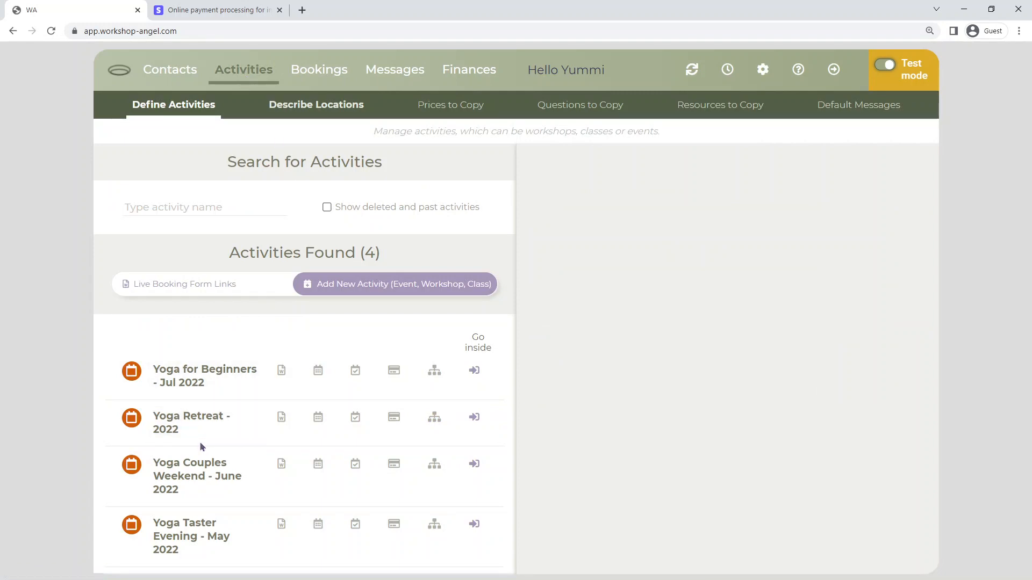
pyautogui.click(168, 293)
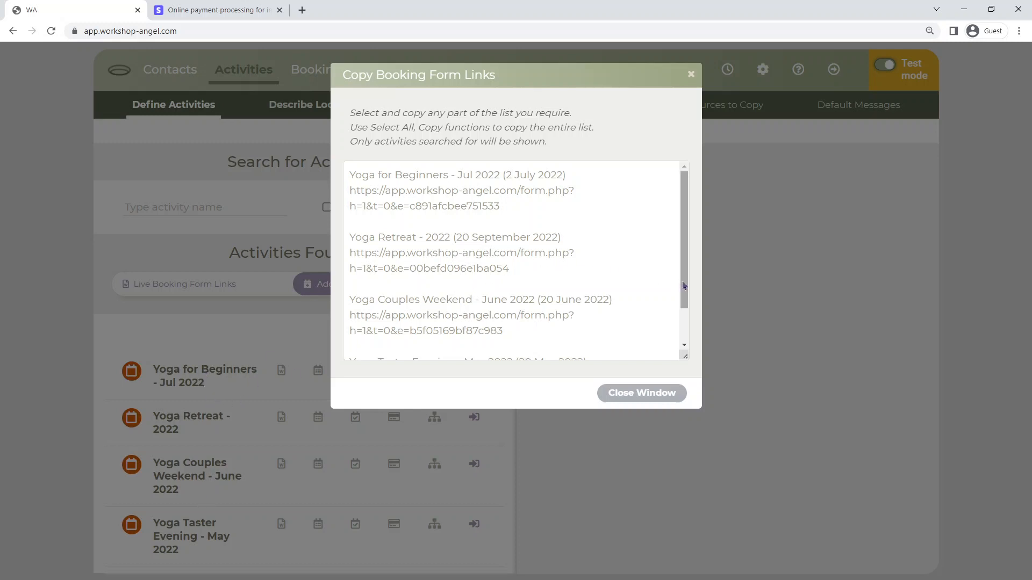
pyautogui.moveTo(682, 284); pyautogui.dragTo(682, 274)
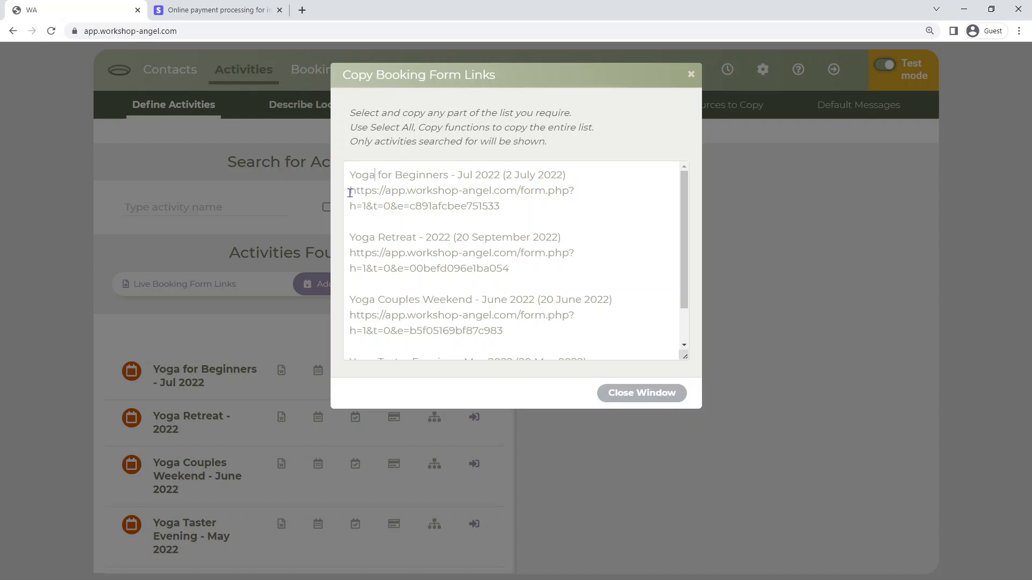
pyautogui.moveTo(350, 190); pyautogui.dragTo(500, 206)
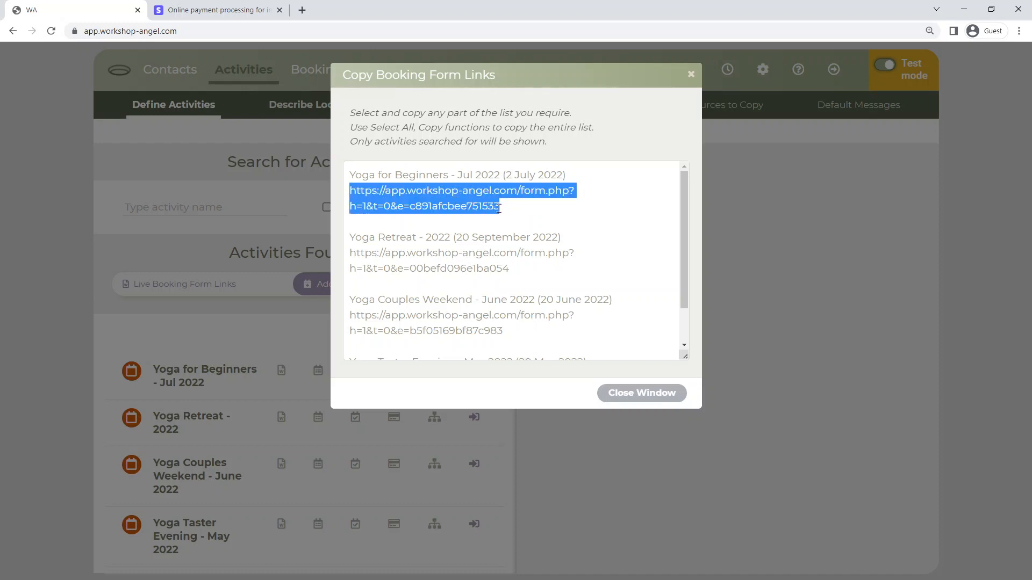
pyautogui.rightClick(471, 207)
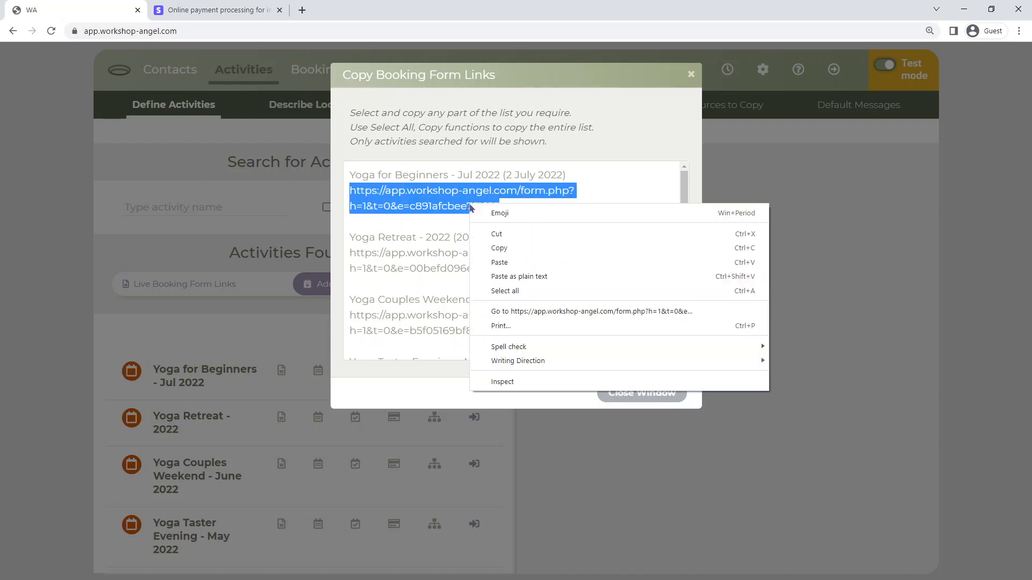
pyautogui.click(492, 247)
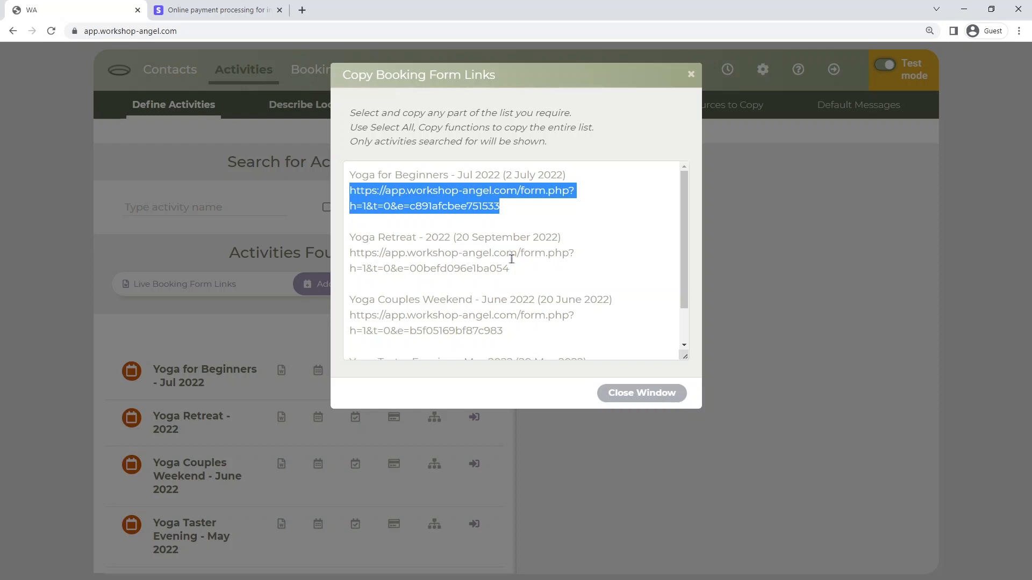
pyautogui.click(669, 398)
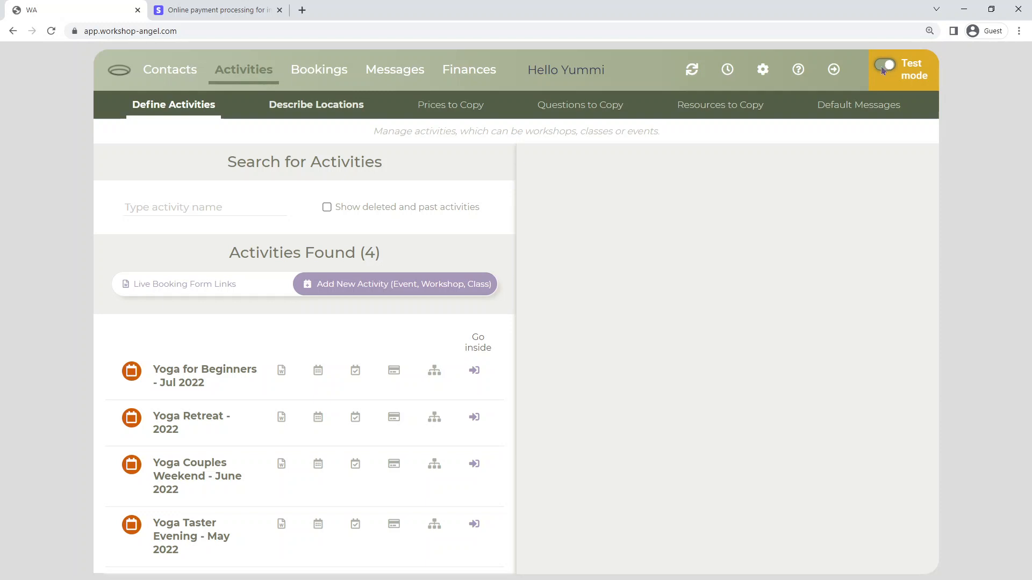
# Switch from Test mode to Live mode and check each activity's attendees under Bookings.
pyautogui.click(883, 70)
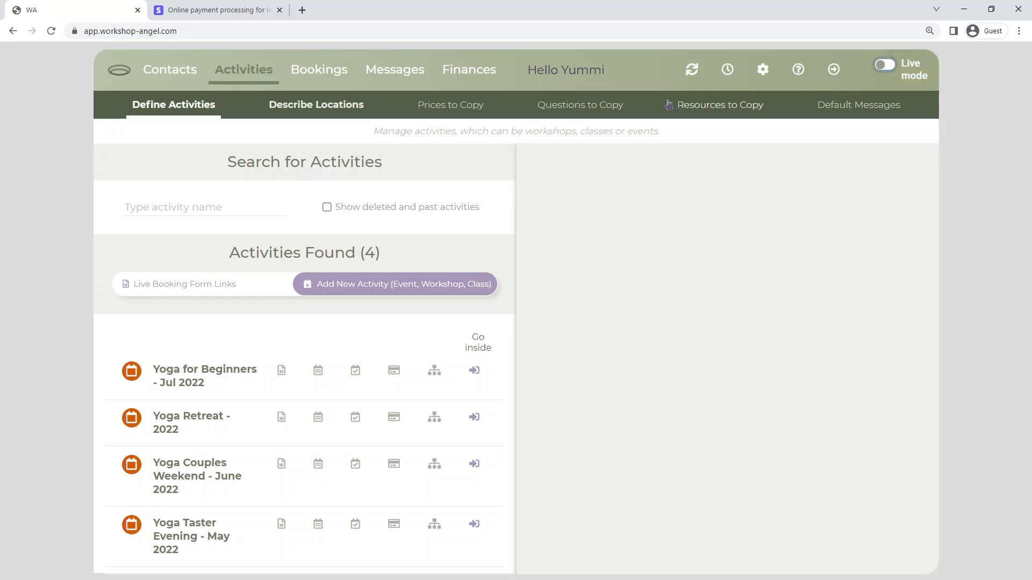
pyautogui.click(323, 70)
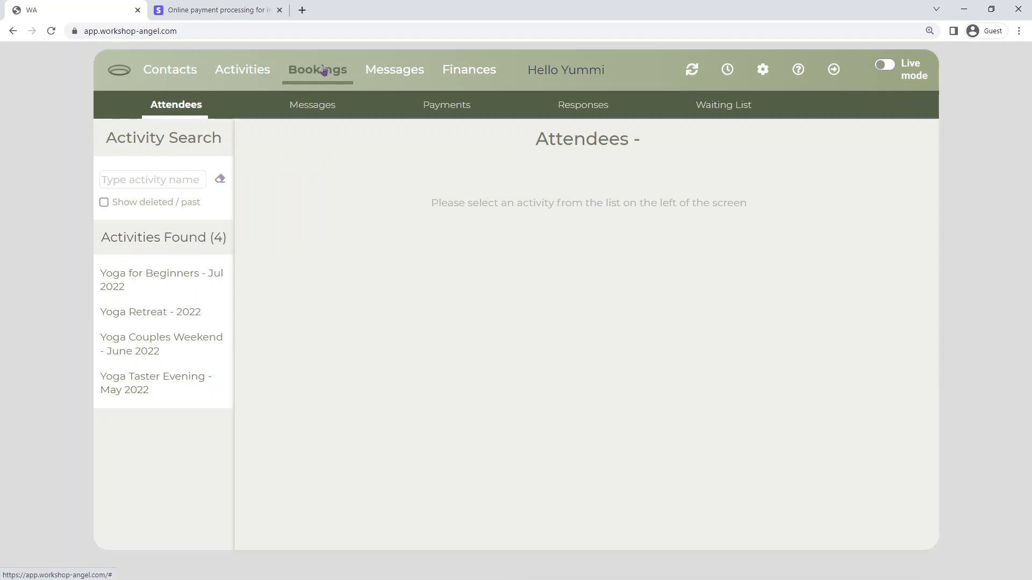
pyautogui.click(157, 287)
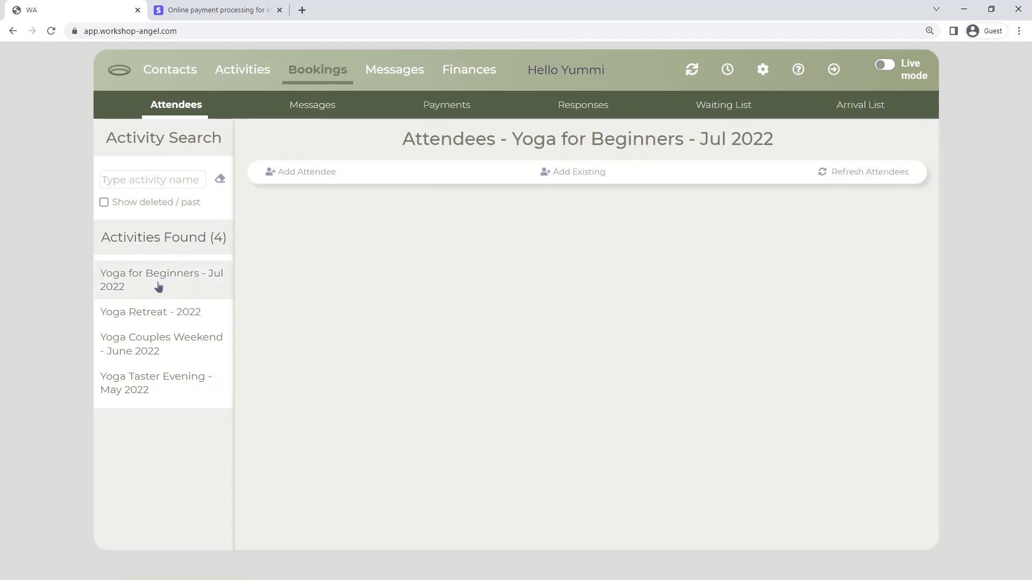
pyautogui.click(154, 323)
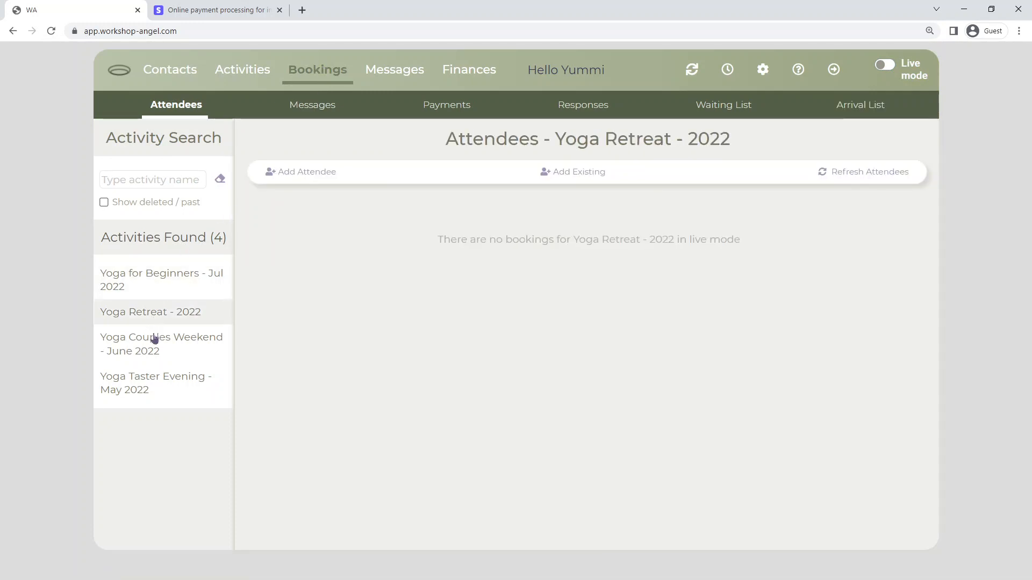
pyautogui.click(153, 348)
pyautogui.click(149, 387)
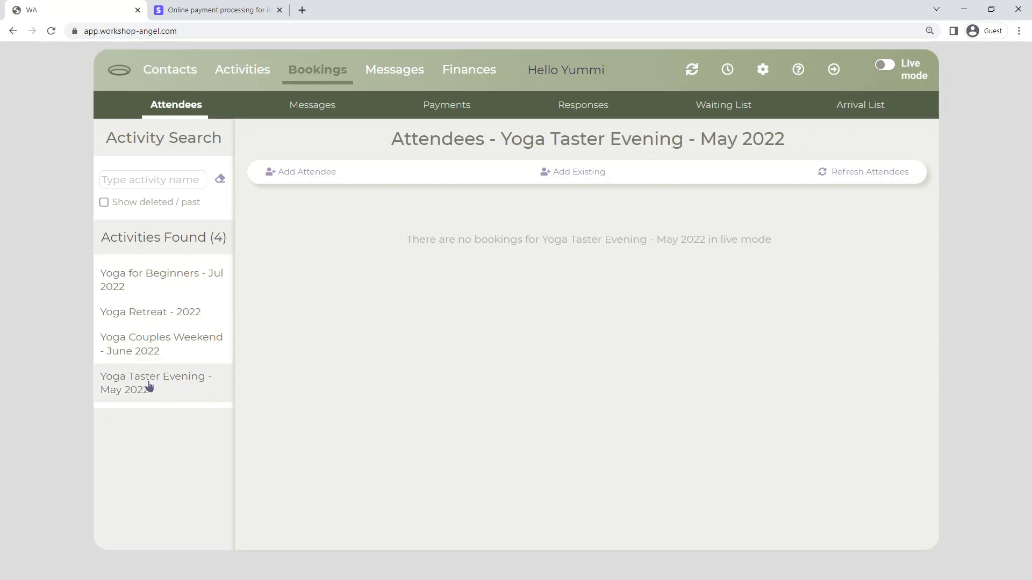